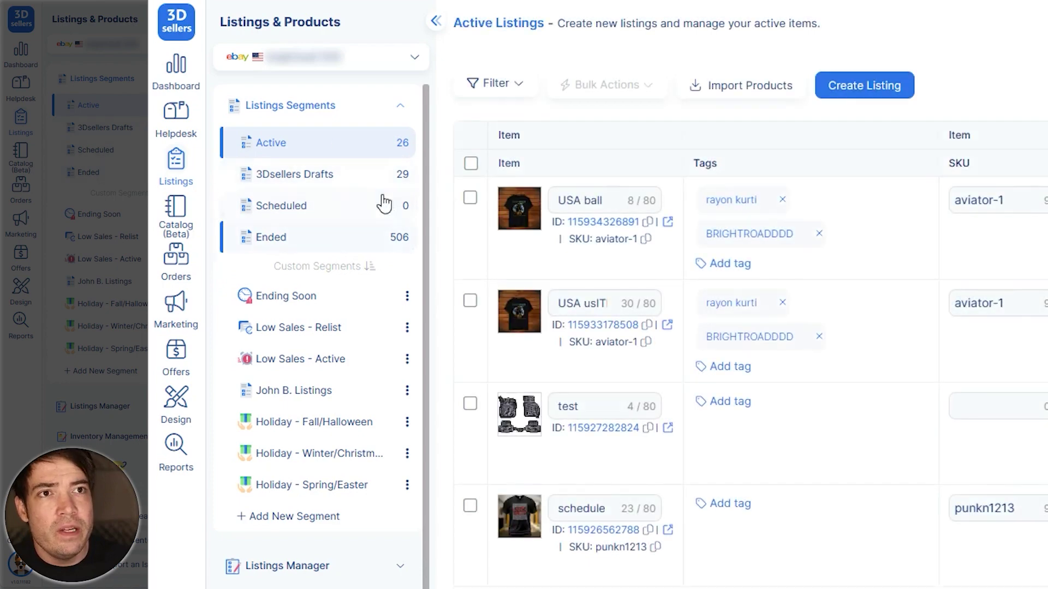
- Apply a Title contains 2 filter to the active listings, then remove that filter chip
left_click(487, 90)
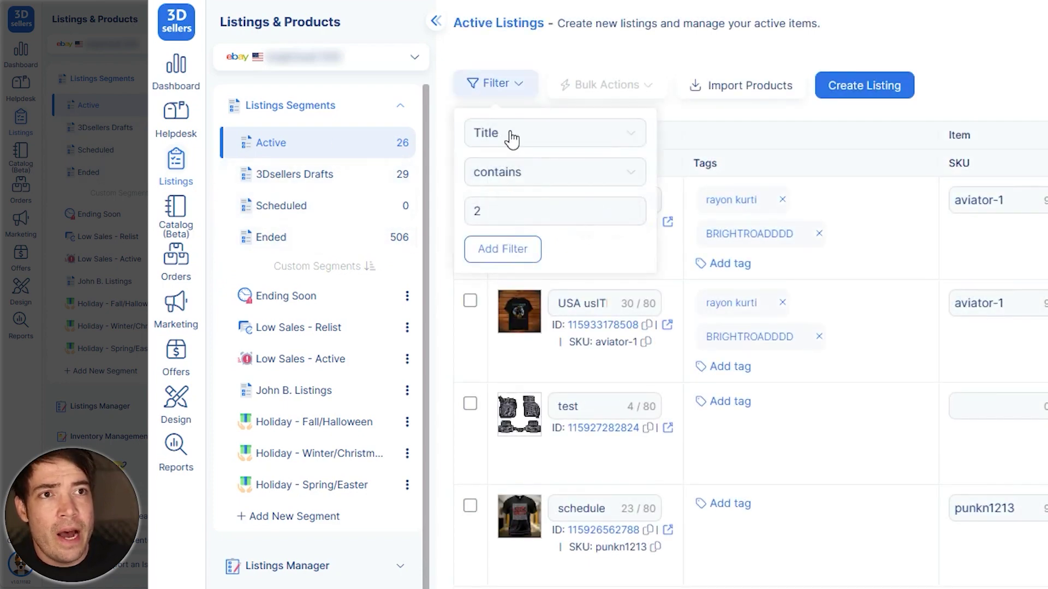
left_click(507, 248)
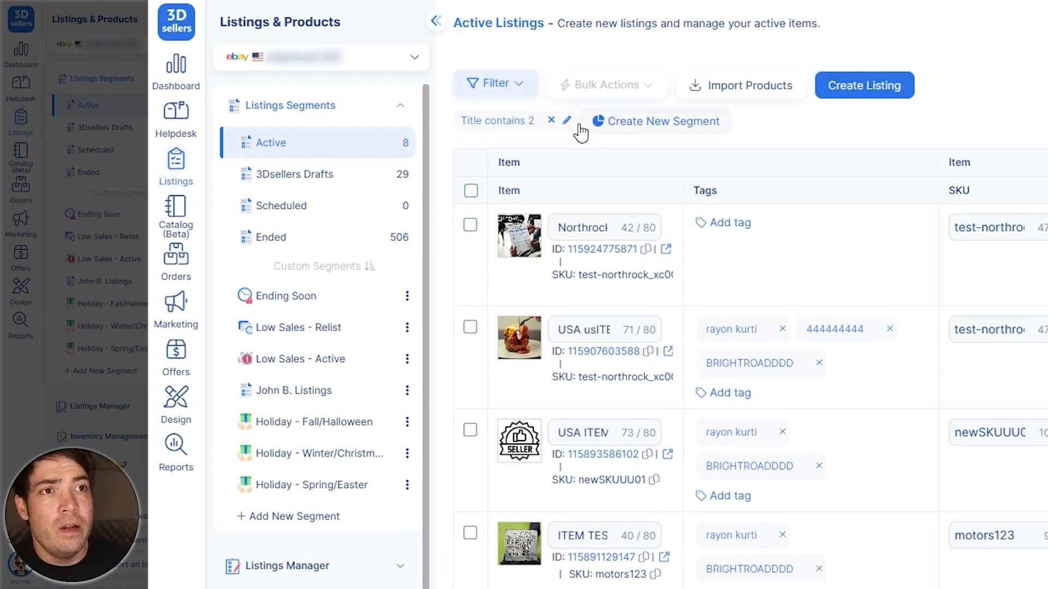
left_click(551, 121)
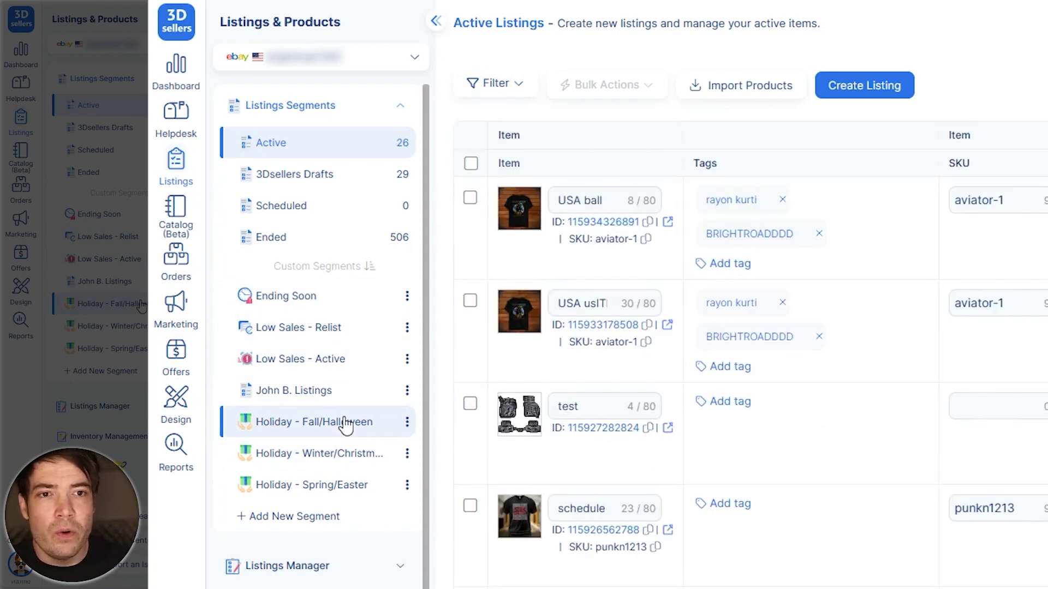
- Switch to the Ending Soon custom segment, with its two end-date filters applied
left_click(360, 393)
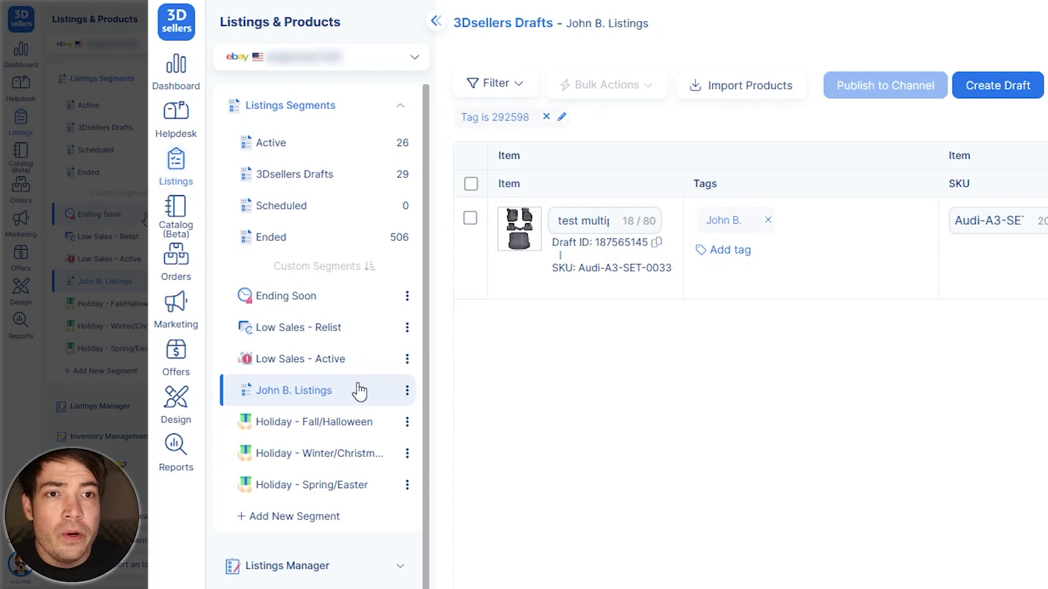
left_click(351, 298)
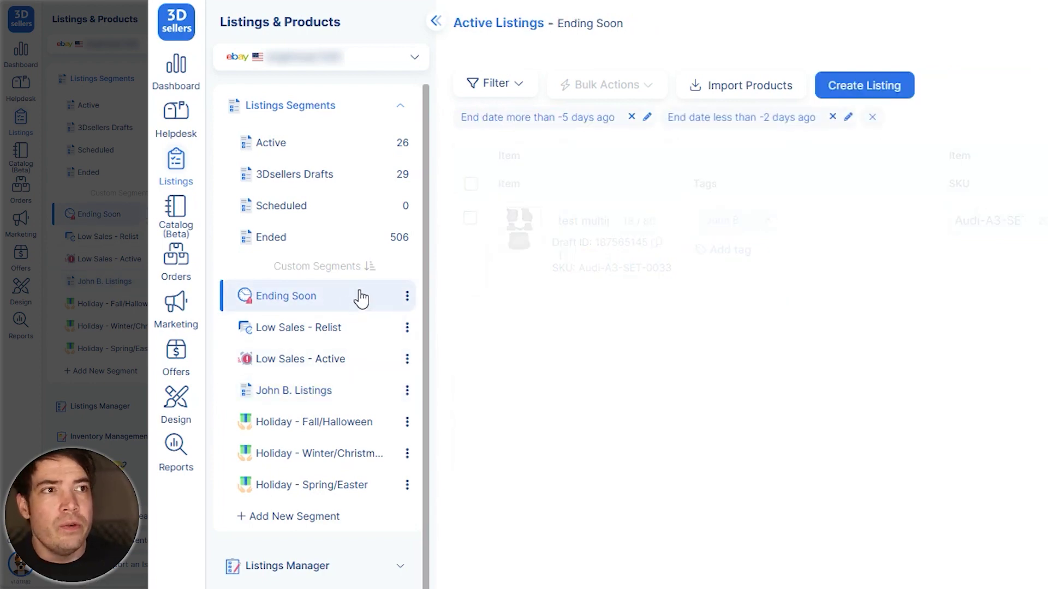